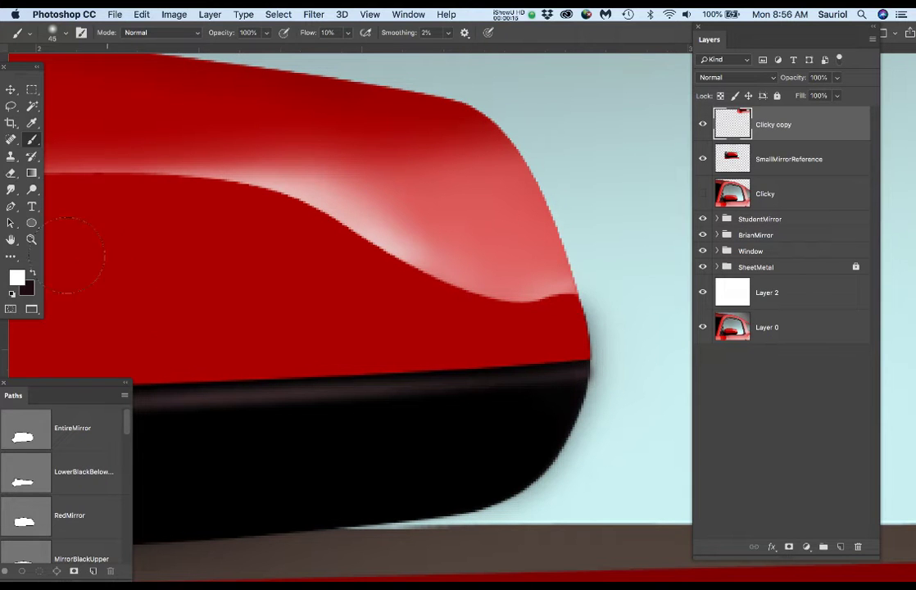
Move the Paths panel clear of the toolbar and select StudentMirror's Black layer from the dark spill at the mirror's tip
left_click_drag(71, 391, 145, 322)
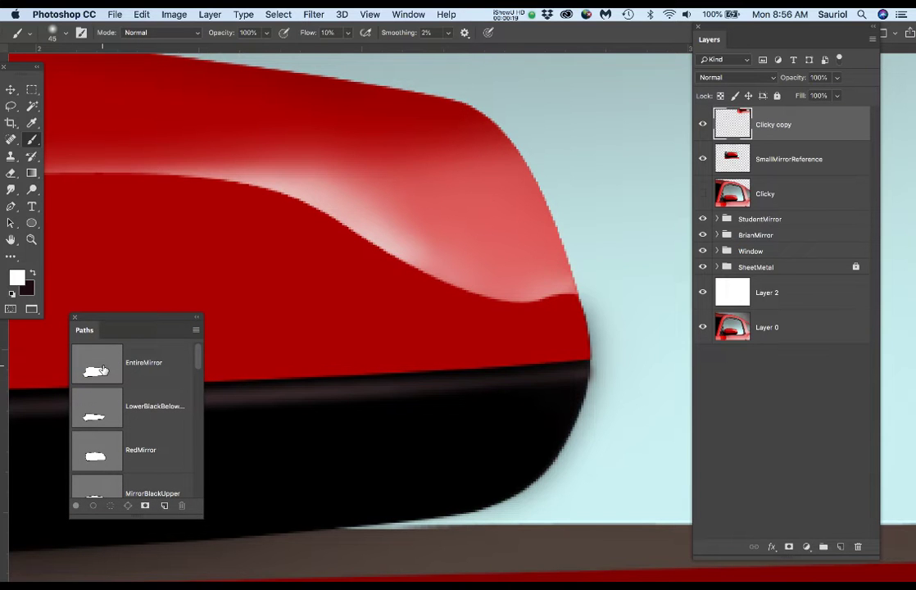
key("v")
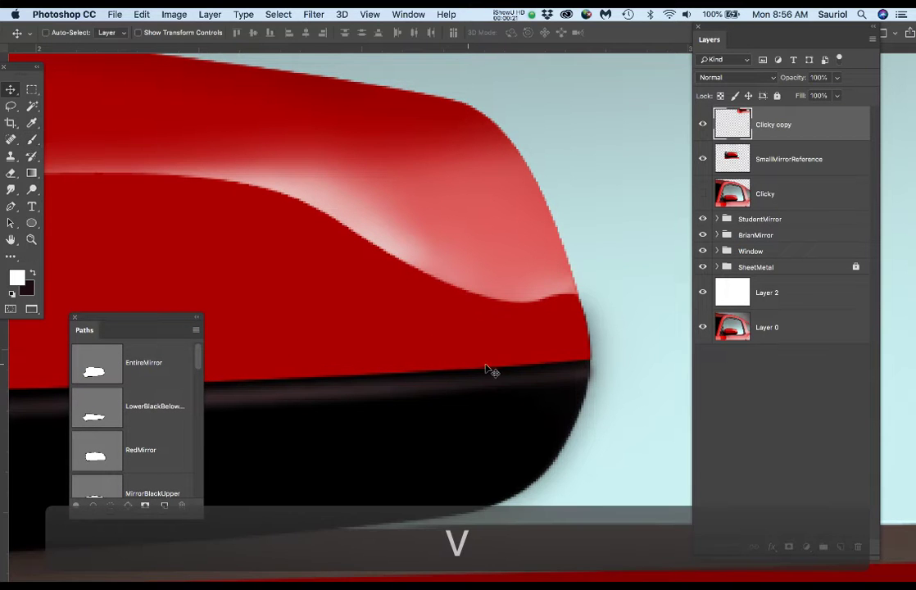
right_click(596, 369)
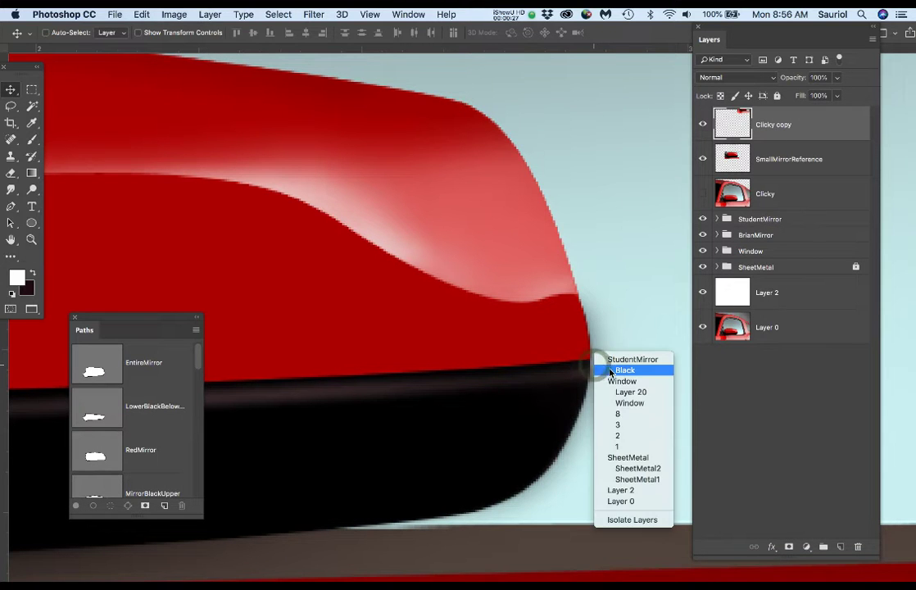
left_click(625, 371)
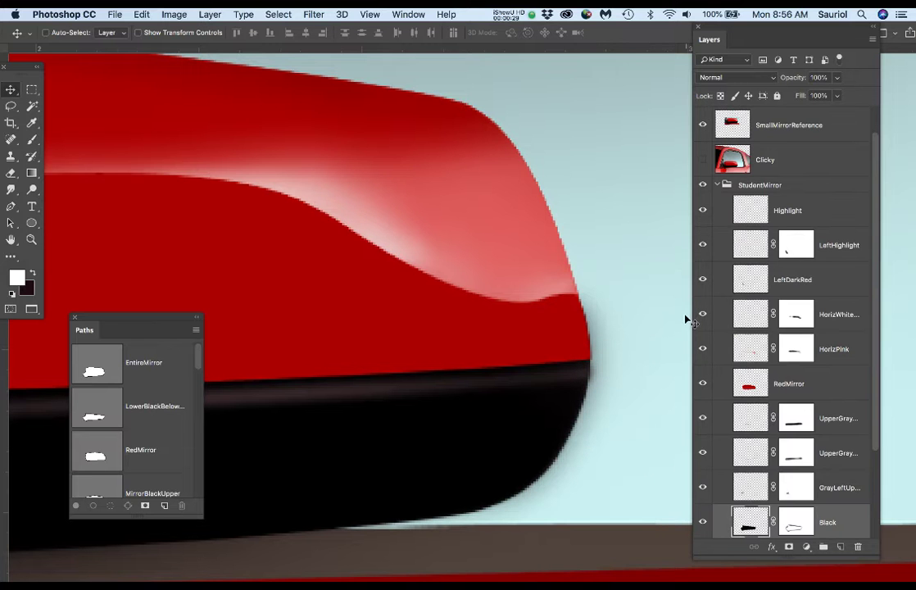
Toggle the visibility of StudentMirror's Black layer to compare the mirror's edge with and without it, leaving it hidden
scroll(770, 308, "down", 3)
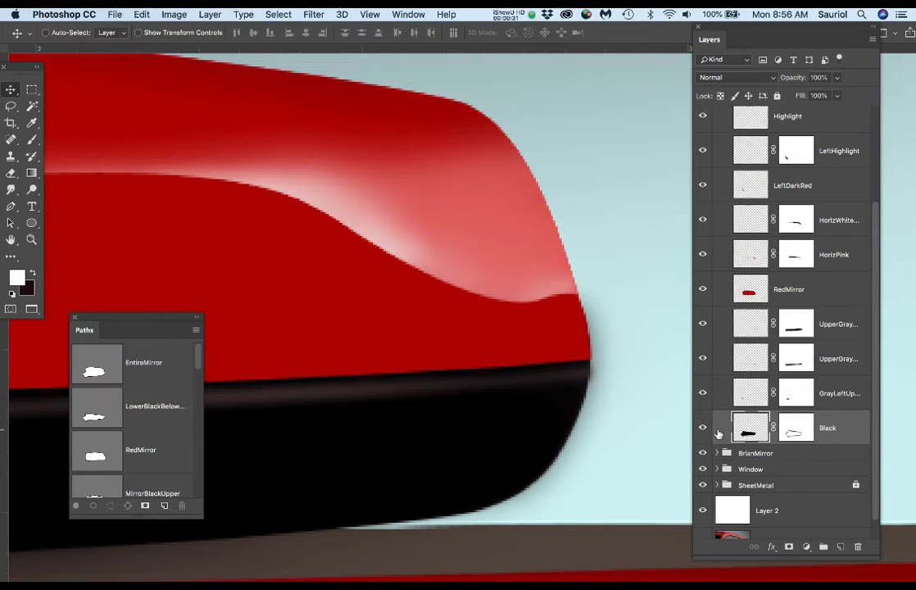
left_click(702, 428)
left_click(702, 427)
left_click(702, 428)
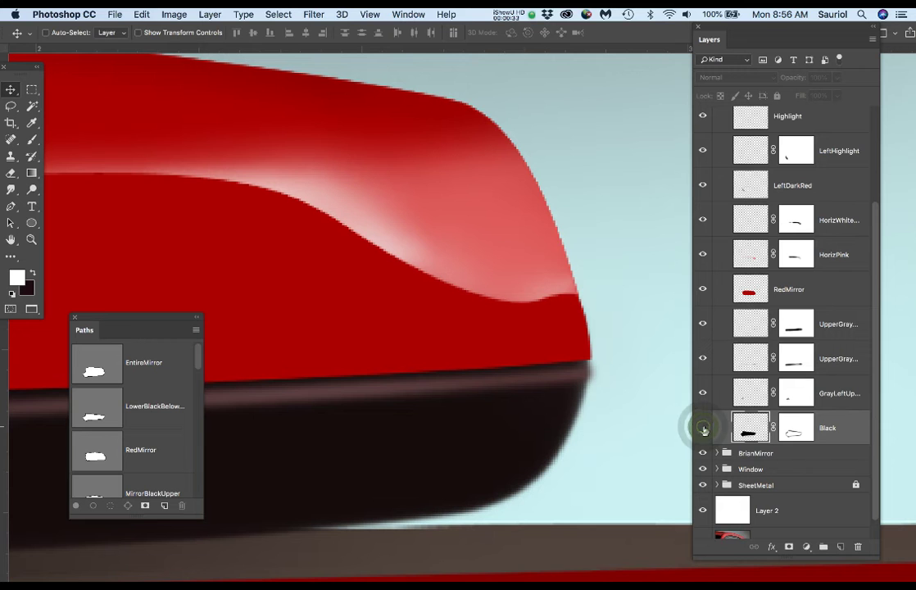
left_click(702, 427)
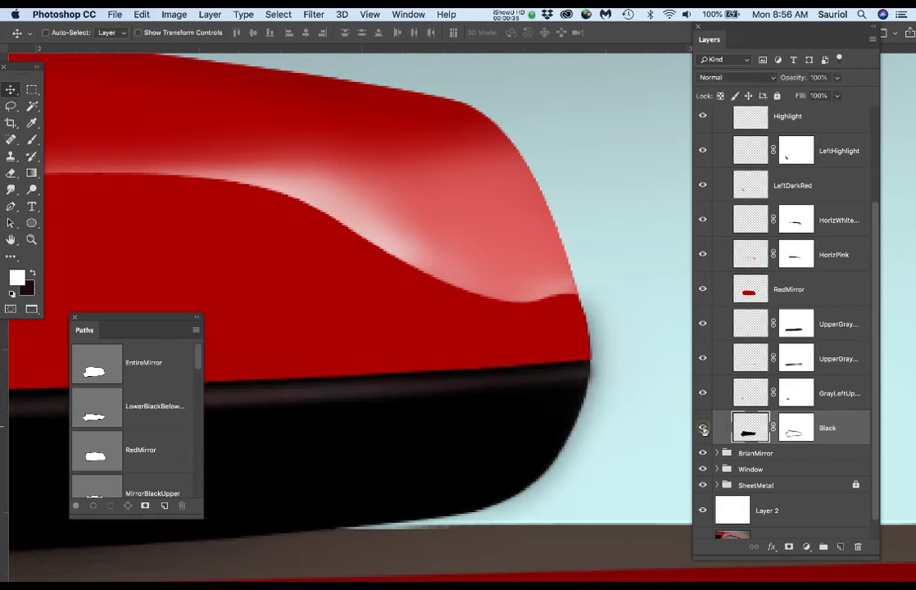
left_click(702, 427)
left_click(702, 427)
left_click(702, 427)
left_click(702, 427)
left_click(702, 428)
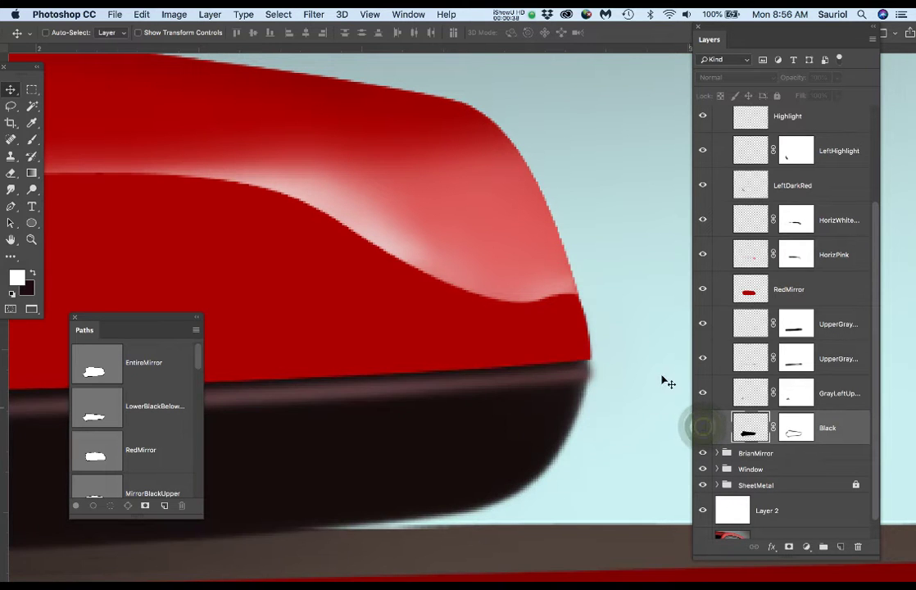
Select StudentMirror's UpperGrayHighlight1 layer from the mirror's tip and toggle its visibility to check for spill, leaving it hidden
right_click(595, 377)
left_click(616, 376)
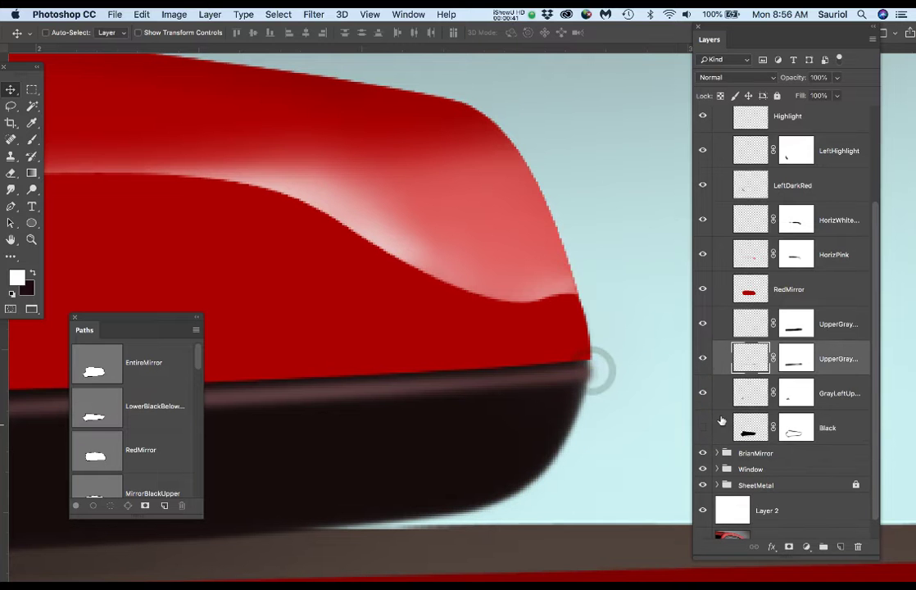
left_click(706, 360)
left_click(702, 360)
left_click(702, 362)
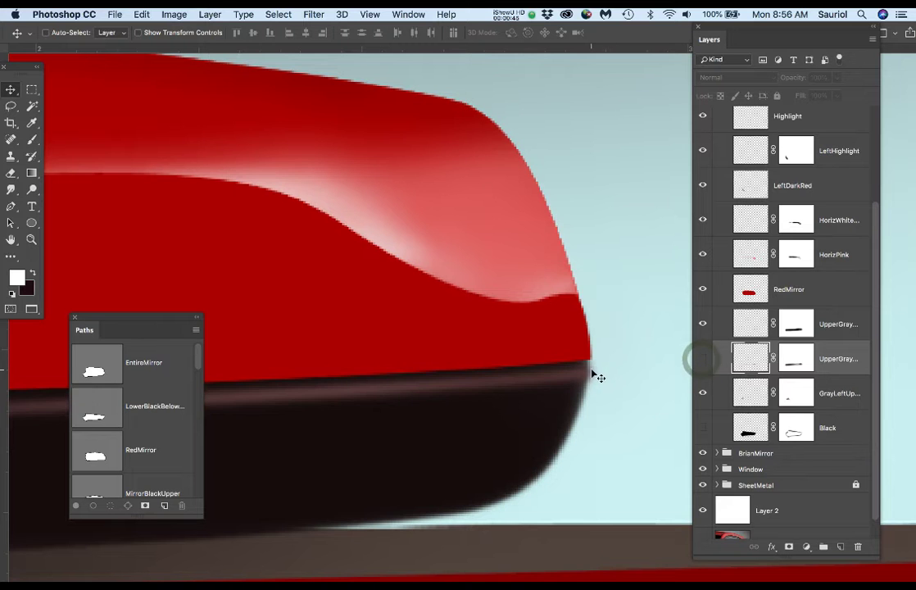
Select BrianMirror's UpperGrayHighlight1 layer from the mirror's tip and hide and reshow it to check its spill
right_click(594, 374)
left_click(647, 375)
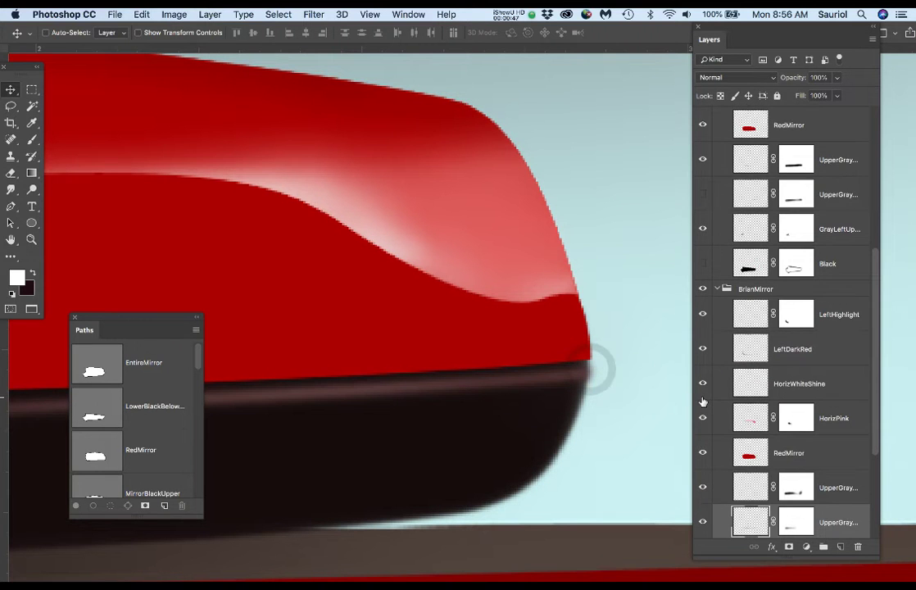
scroll(736, 433, "down", 2)
left_click(702, 435)
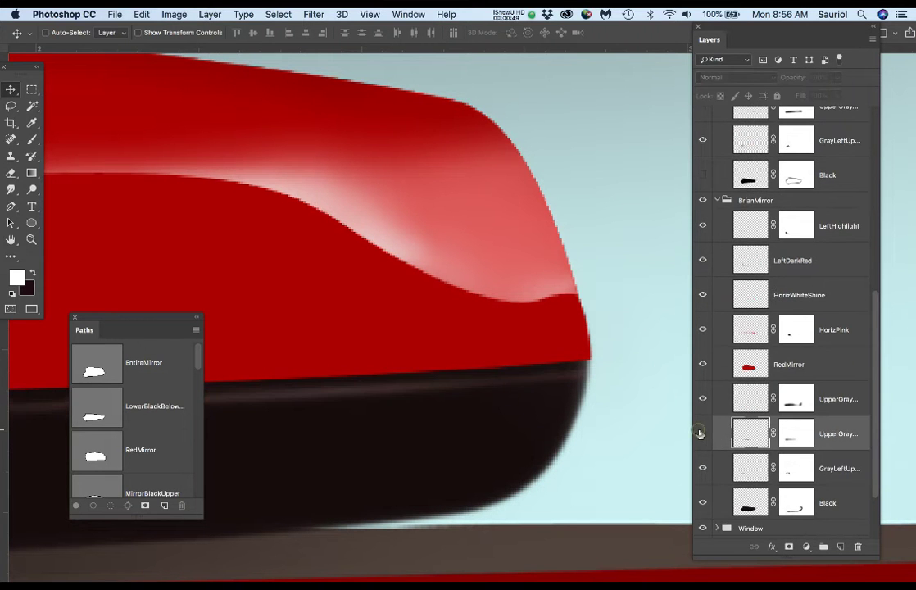
left_click(701, 434)
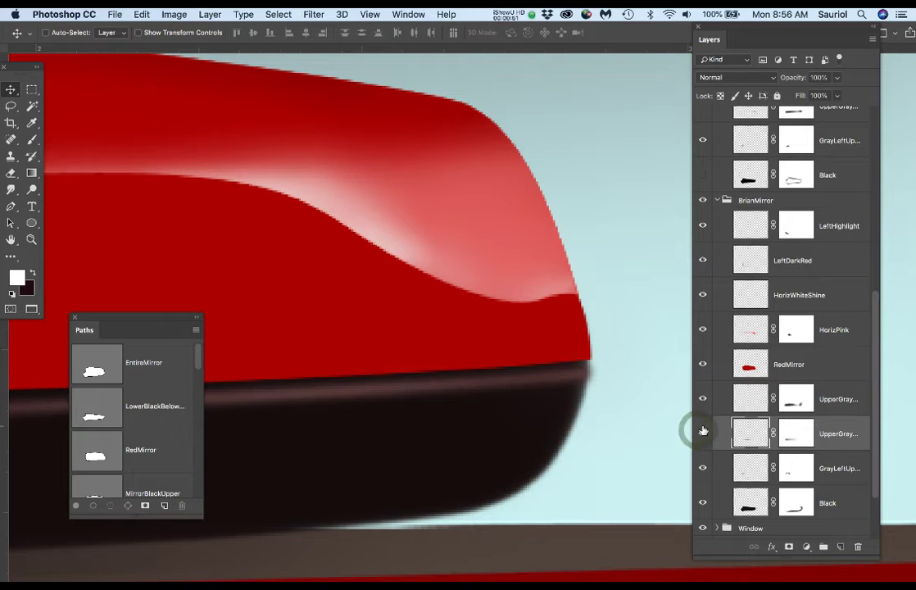
Show the Black and UpperGrayHighlight1 layers in the StudentMirror group again
scroll(703, 432, "down", 1)
scroll(702, 432, "down", 1)
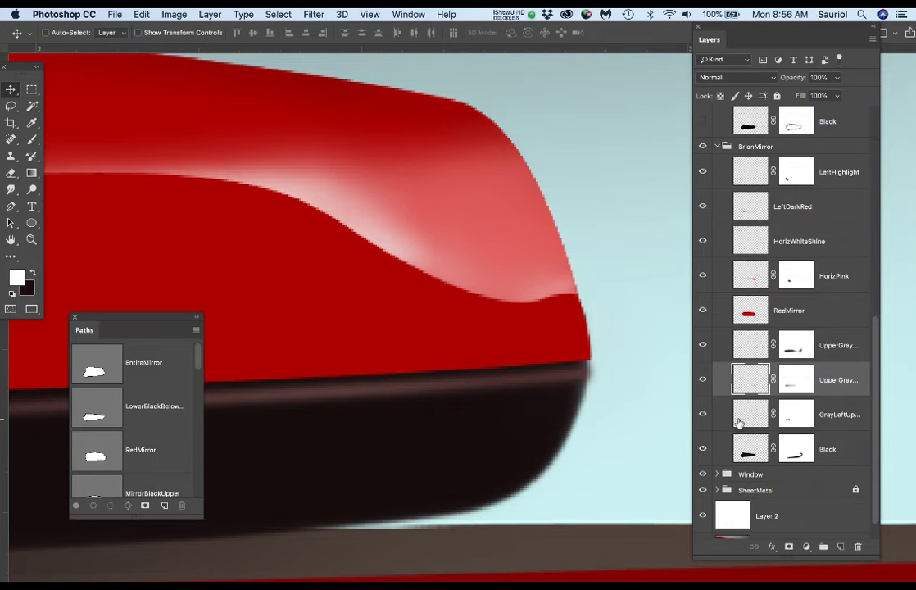
scroll(739, 423, "down", 1)
scroll(739, 423, "up", 4)
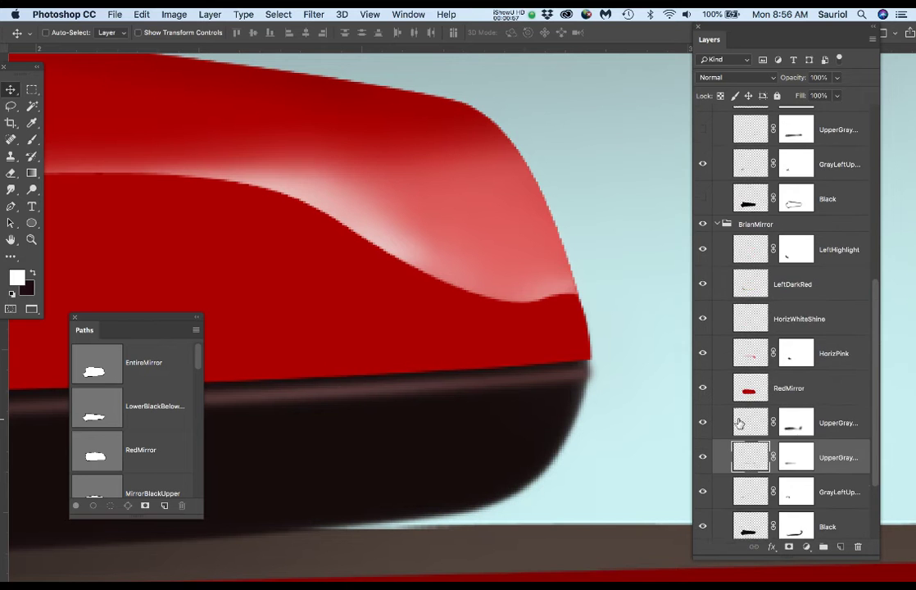
scroll(726, 352, "up", 5)
left_click(703, 285)
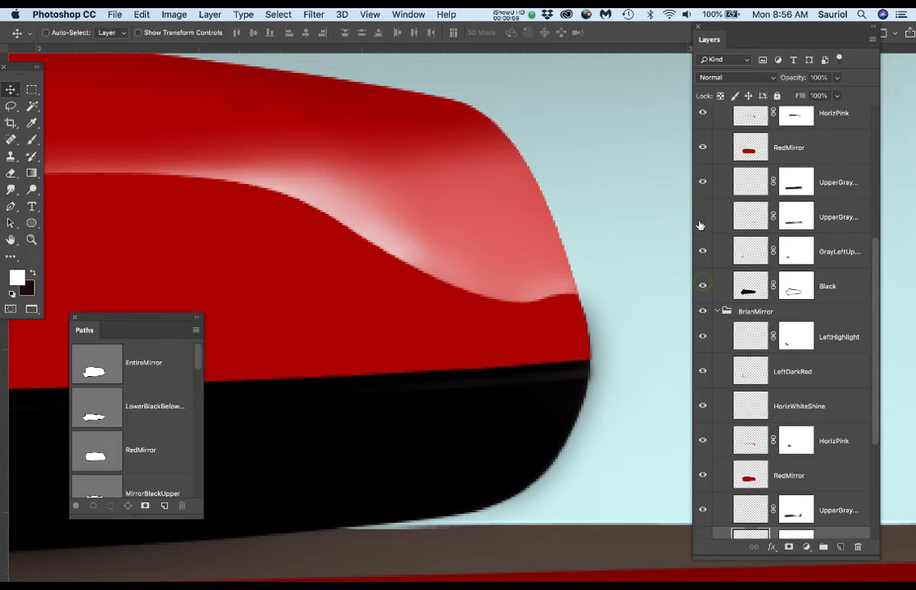
left_click(702, 217)
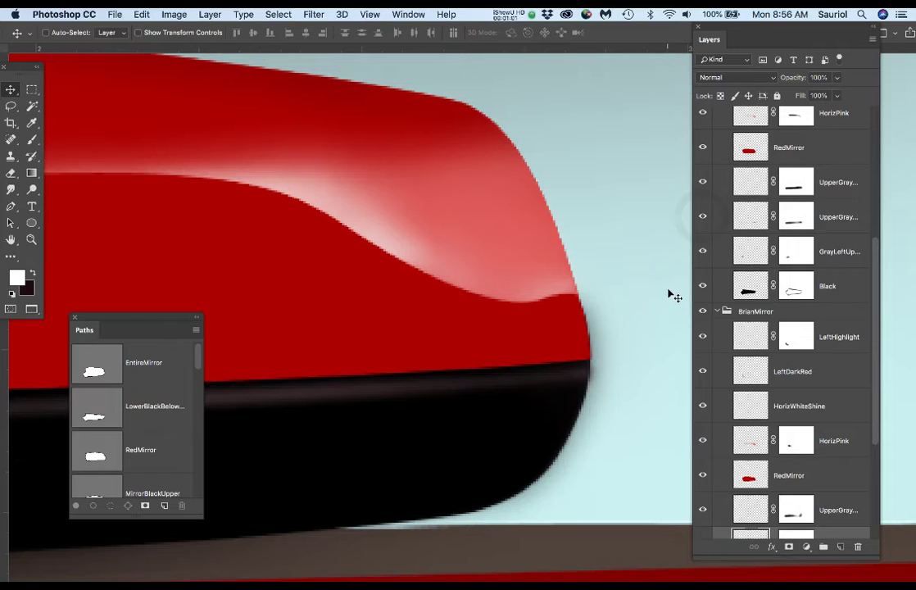
left_click(702, 285)
left_click(702, 286)
Load the EntireMirror path as a selection and invert it to cover everything outside the mirror
left_click(100, 387, "super")
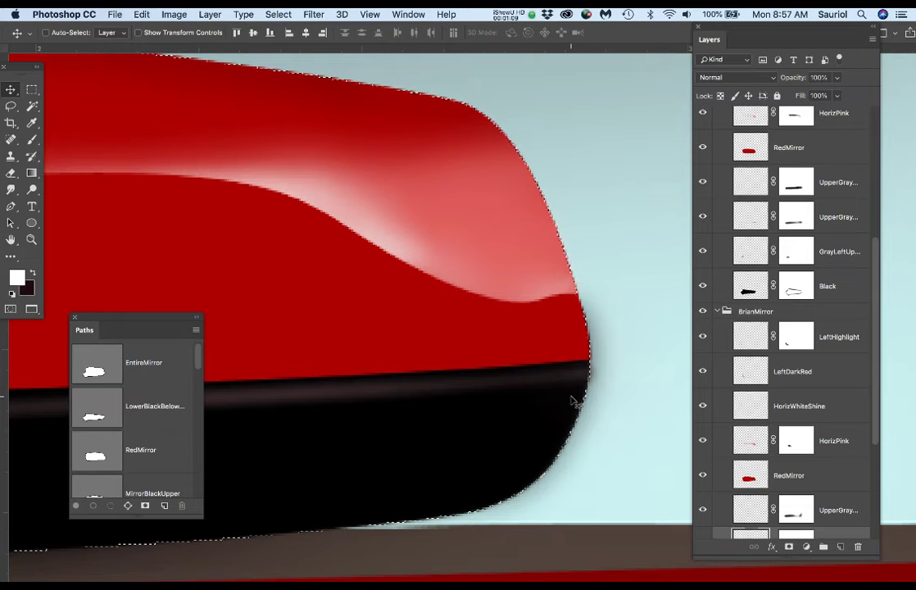
key("super")
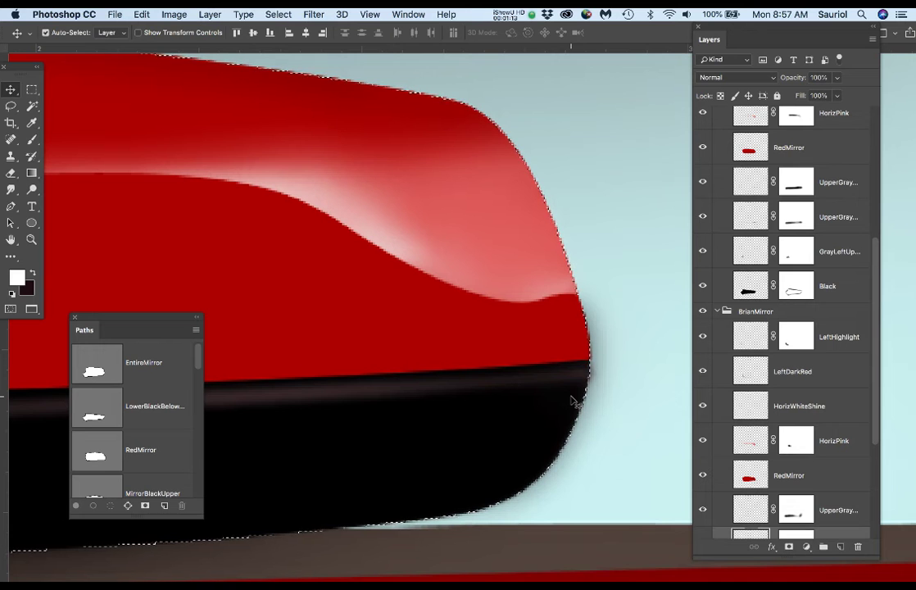
key("super+shift+i")
Brush black at 20% flow on the mask of StudentMirror's Black layer to remove the dark spill outside the mirror's tip
key("b")
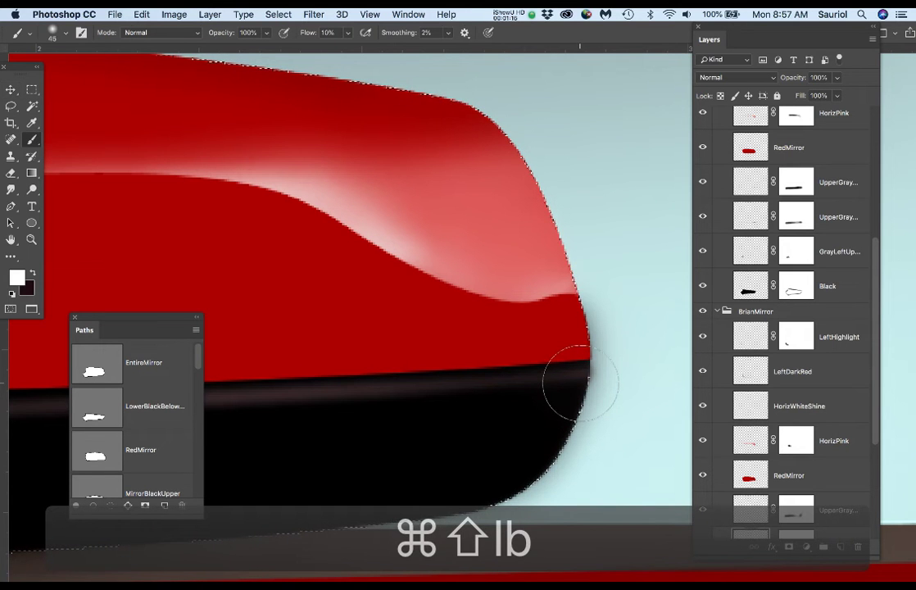
key("x")
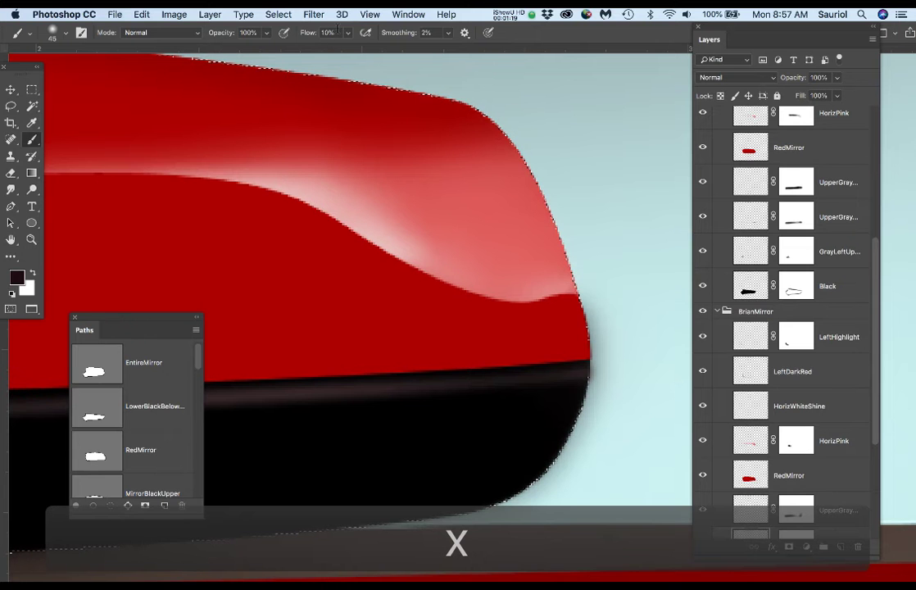
left_click(311, 33)
type("20")
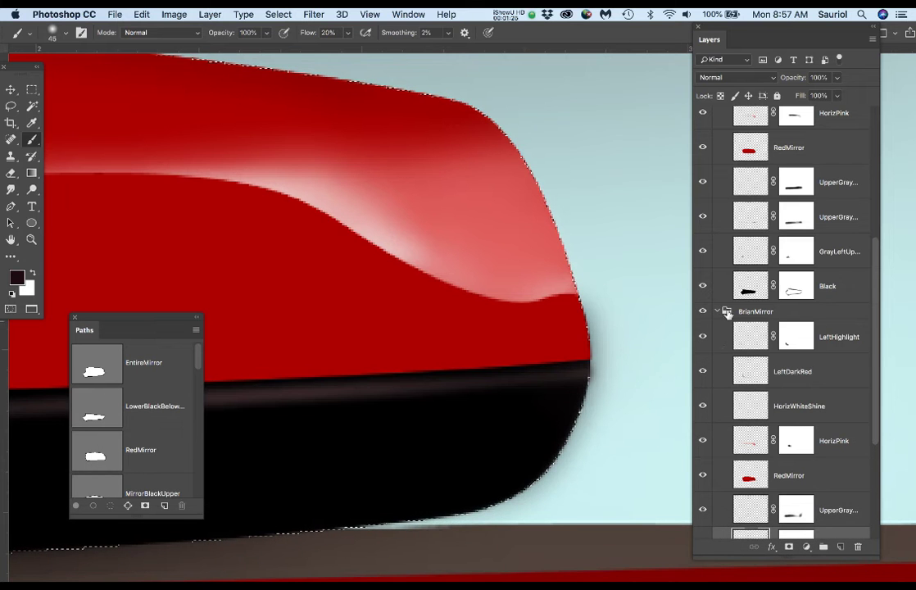
left_click(703, 286)
left_click(703, 286)
left_click(703, 286)
left_click(703, 286)
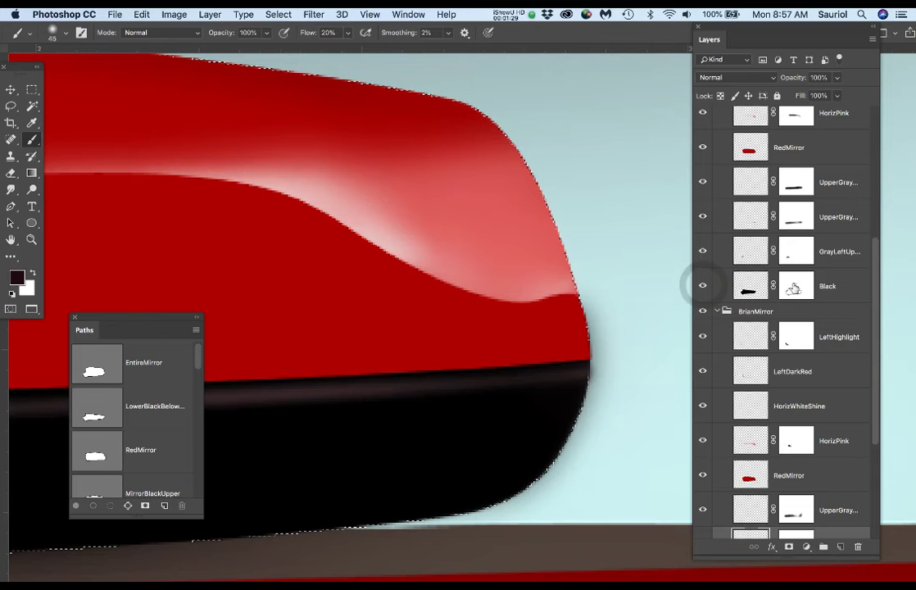
left_click(795, 286)
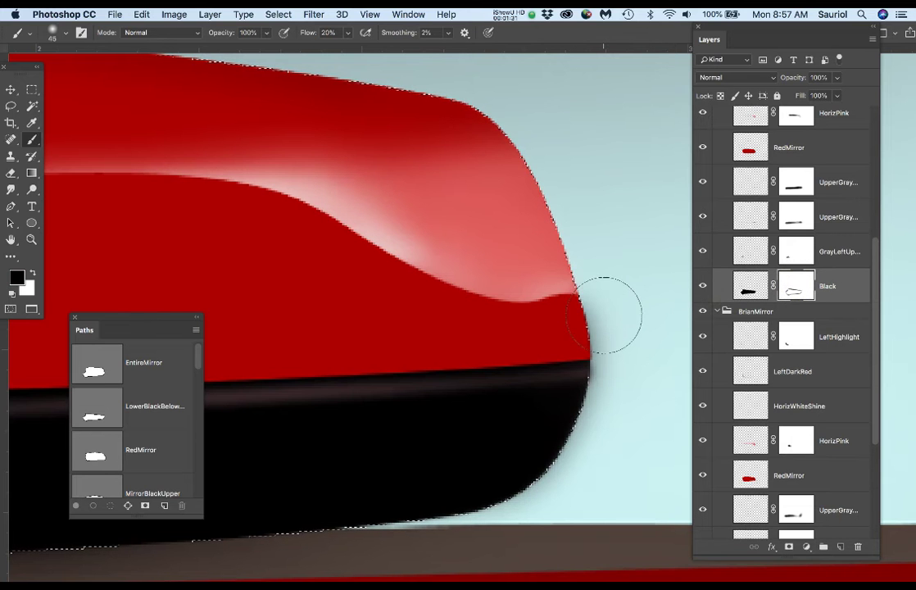
mouse_move(587, 368)
left_mouse_down()
mouse_move(600, 309)
mouse_move(591, 426)
mouse_move(588, 389)
mouse_move(611, 347)
mouse_move(616, 374)
mouse_move(630, 360)
mouse_move(607, 384)
left_mouse_up()
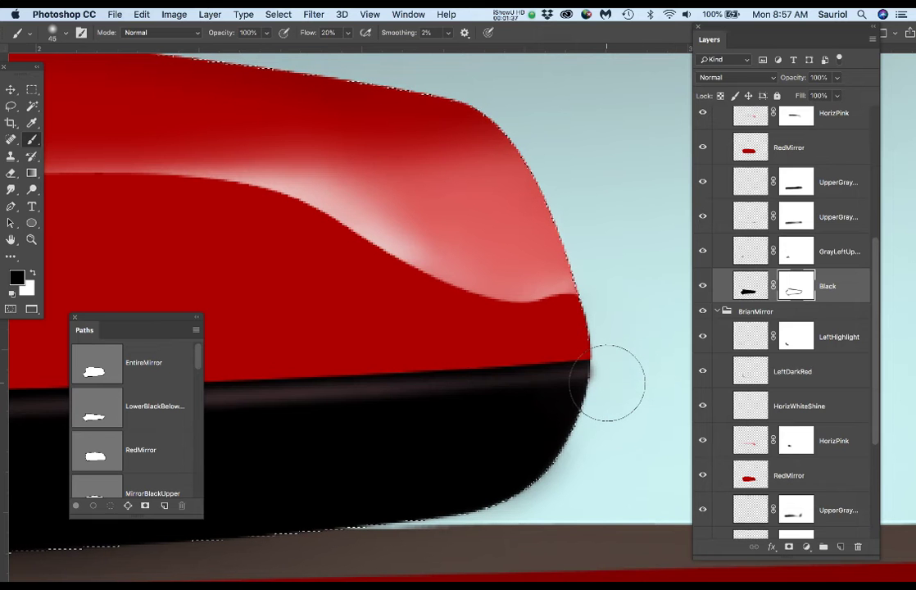
Hide StudentMirror's Black layer and clear the selection around the mirror
left_click(702, 286)
scroll(635, 358, "down", 2)
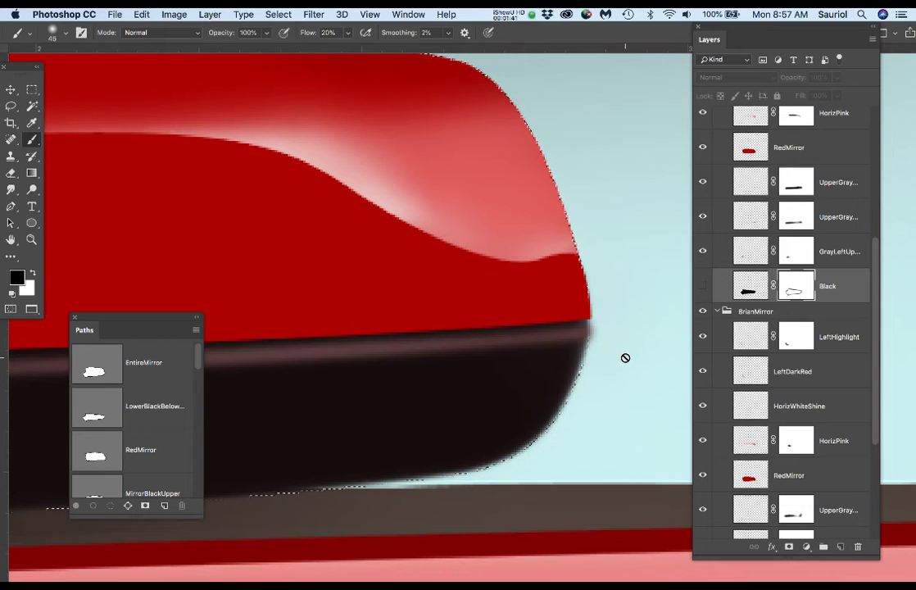
scroll(733, 390, "down", 5)
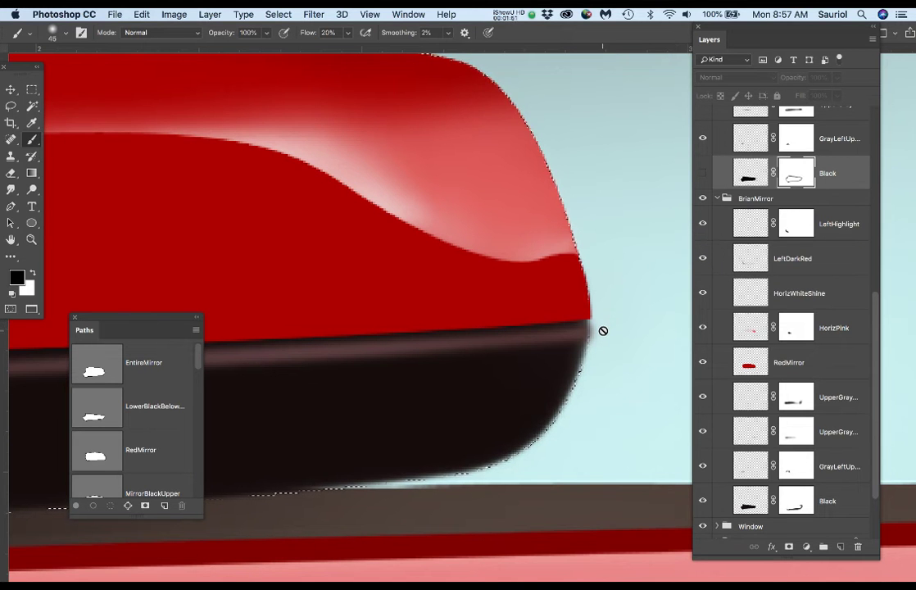
key("v")
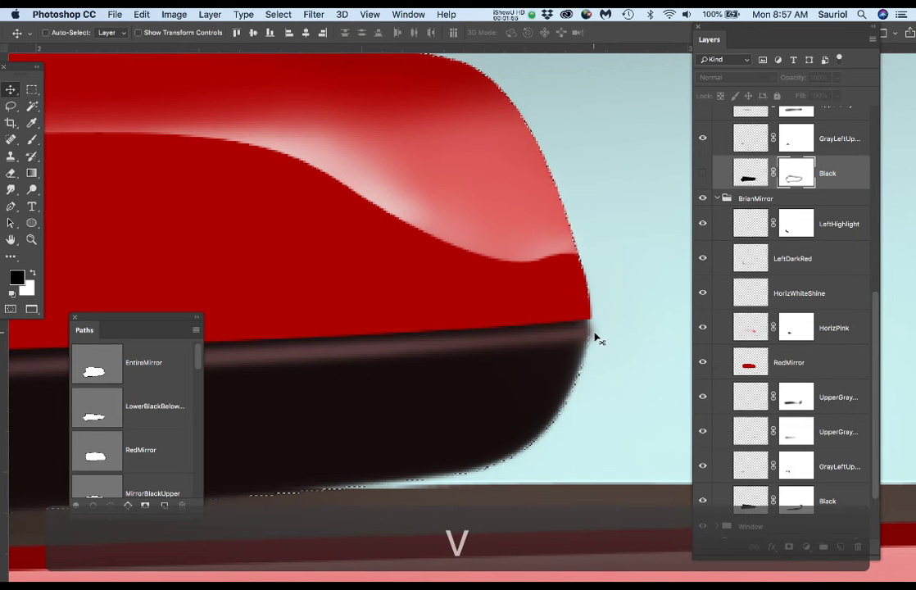
key("super+d")
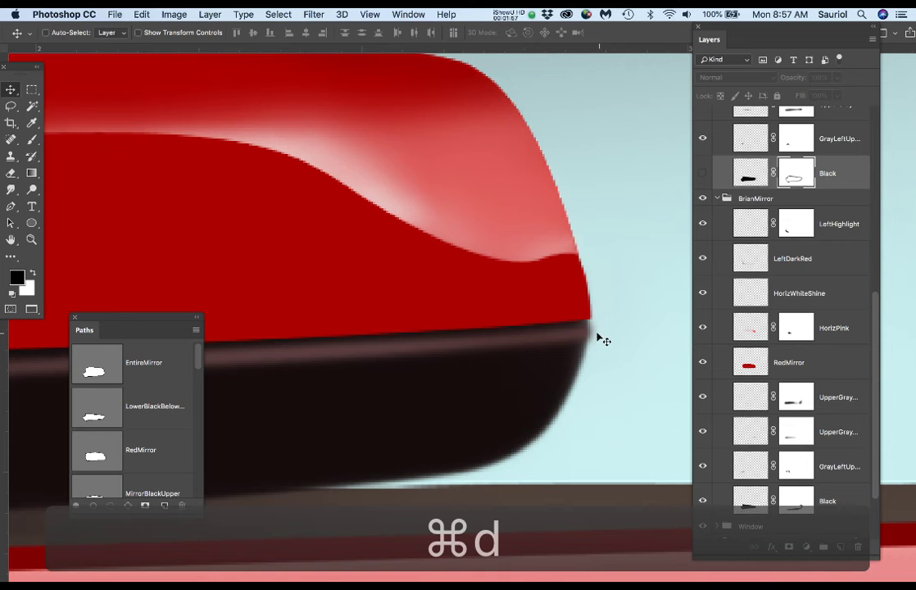
Select StudentMirror's UpperGrayHighlight1 layer from the spill at the mirror's tip, label it red and hide it
right_click(596, 336)
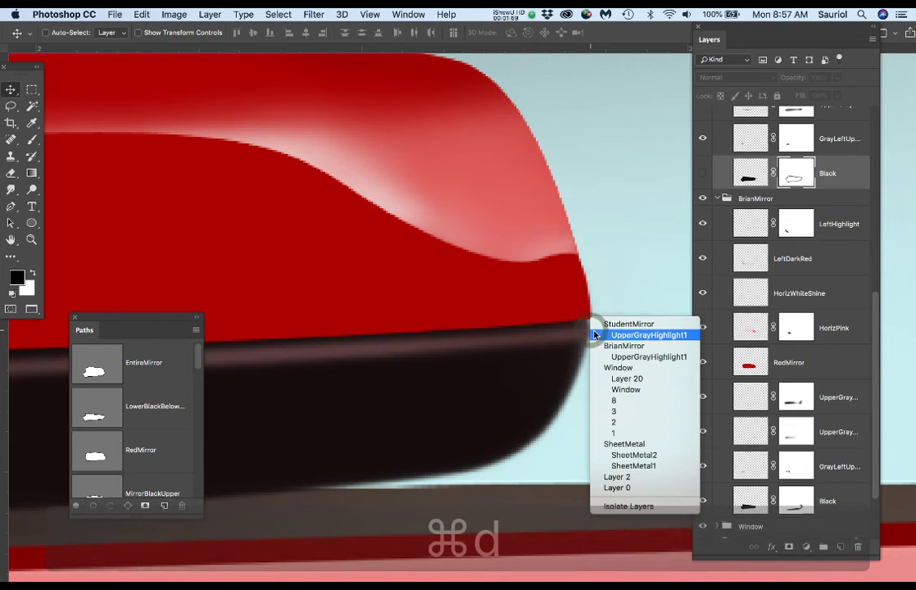
left_click(604, 335)
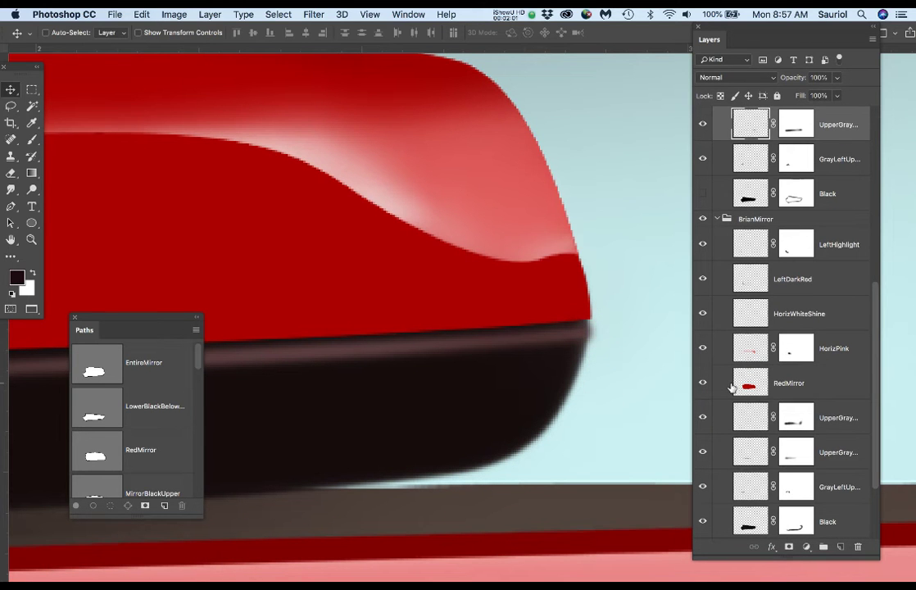
scroll(742, 369, "up", 3)
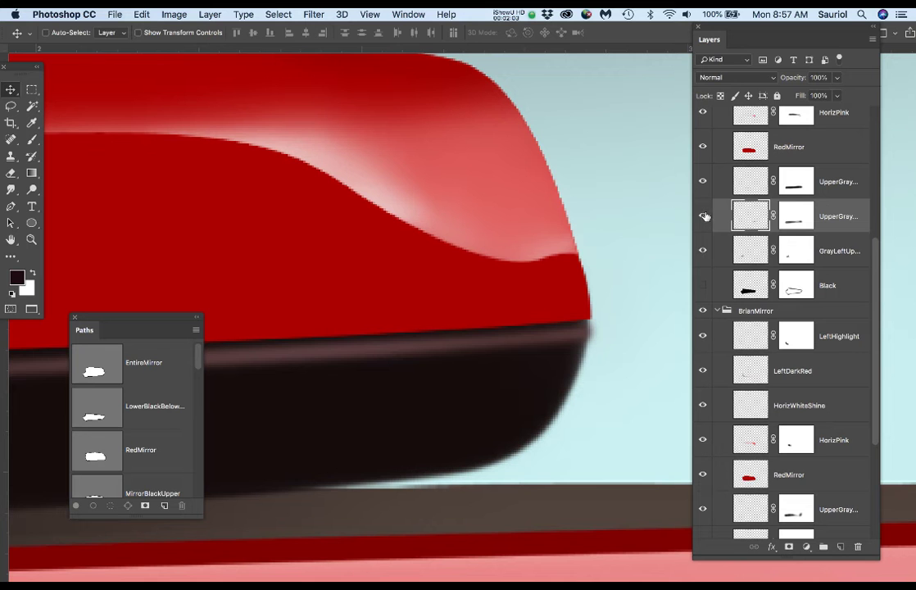
left_click(702, 215)
left_click(703, 215)
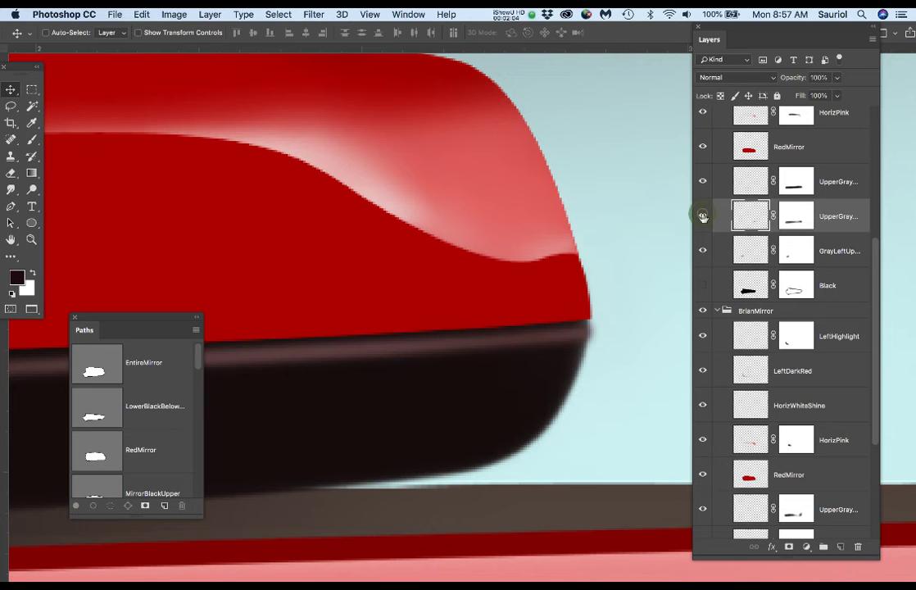
right_click(845, 211)
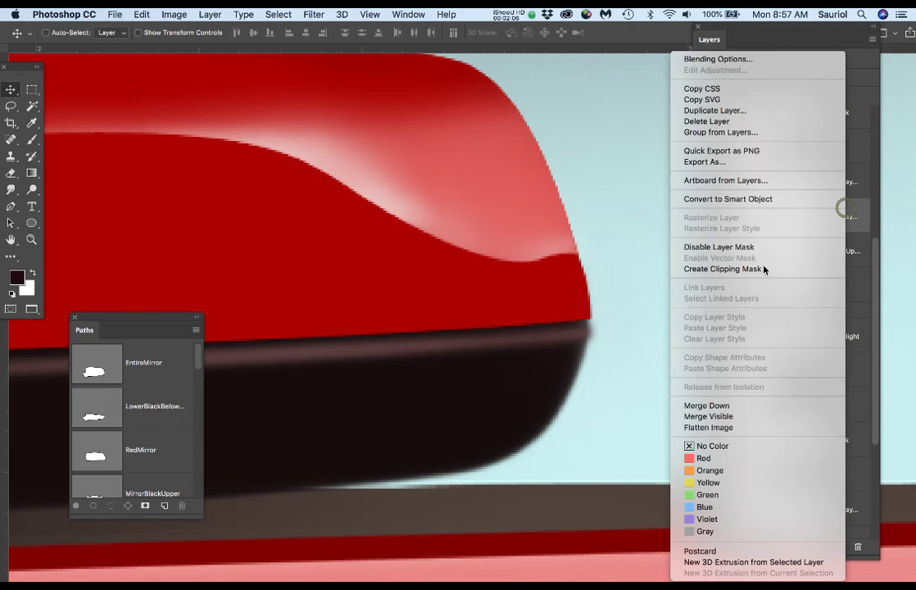
left_click(702, 457)
left_click(702, 215)
Select the UpperGrayHighlight1 layer in the mirror group below StudentMirror from the spill at the mirror's tip and label it red
right_click(590, 334)
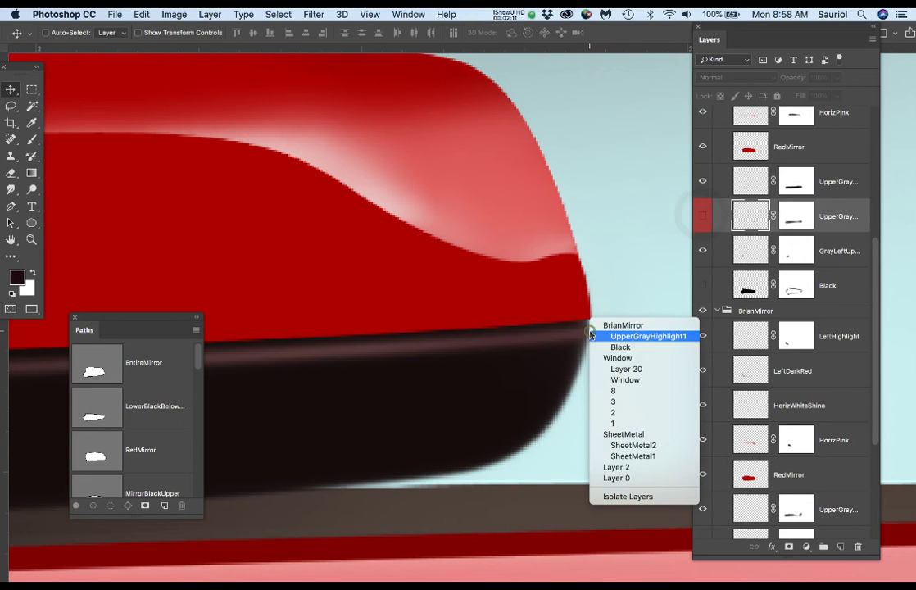
left_click(592, 335)
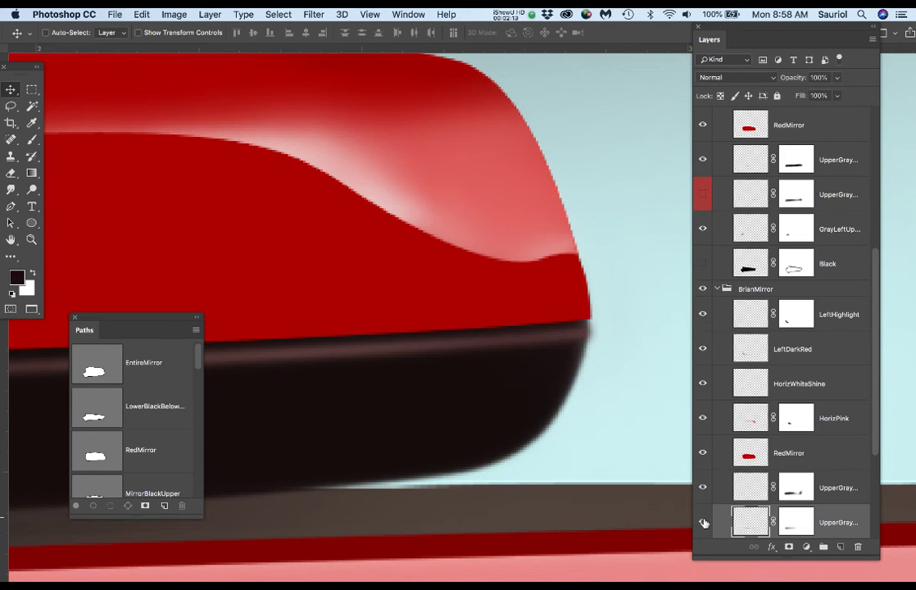
right_click(821, 521)
left_click(711, 458)
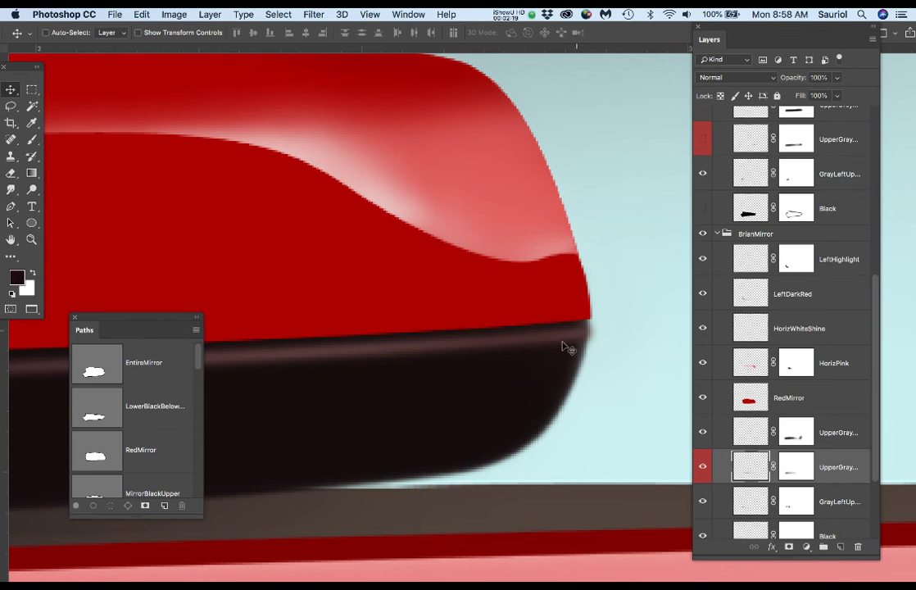
Load the EntireMirror path as a selection again and invert it so only the area outside the mirror is editable
left_click(96, 379, "super")
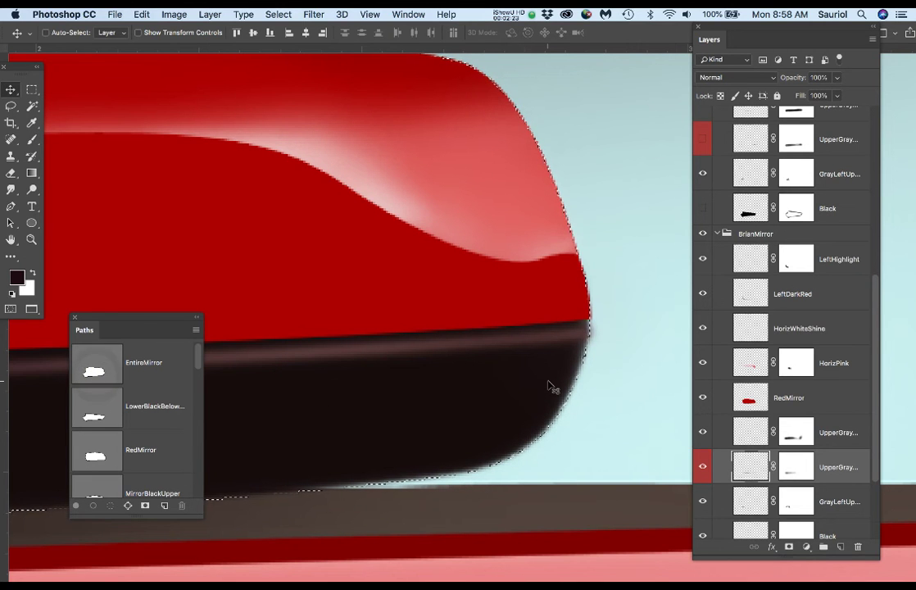
key("super+shift+i")
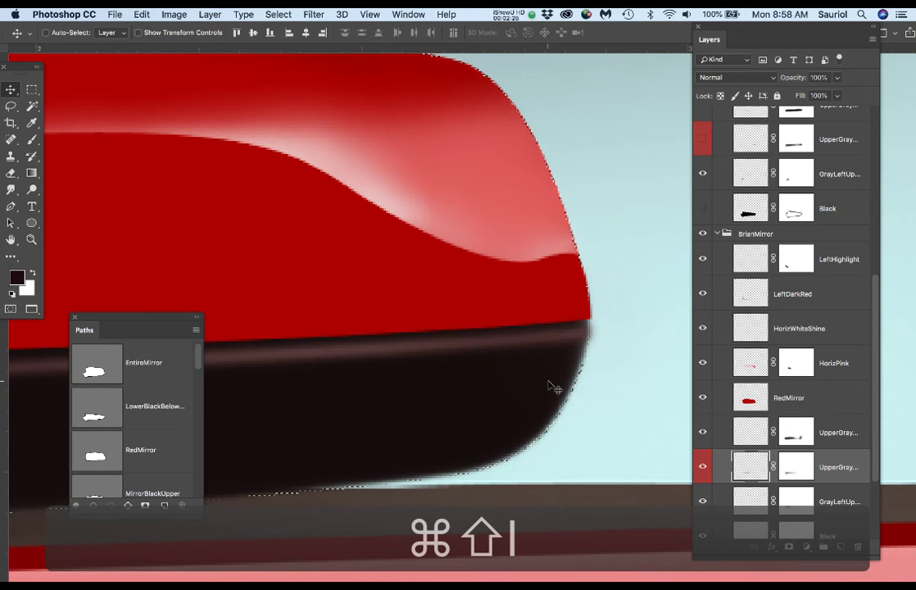
Show StudentMirror's UpperGrayHighlight1 layer and brush black at 20% flow on its mask just outside the mirror's tip
key("b")
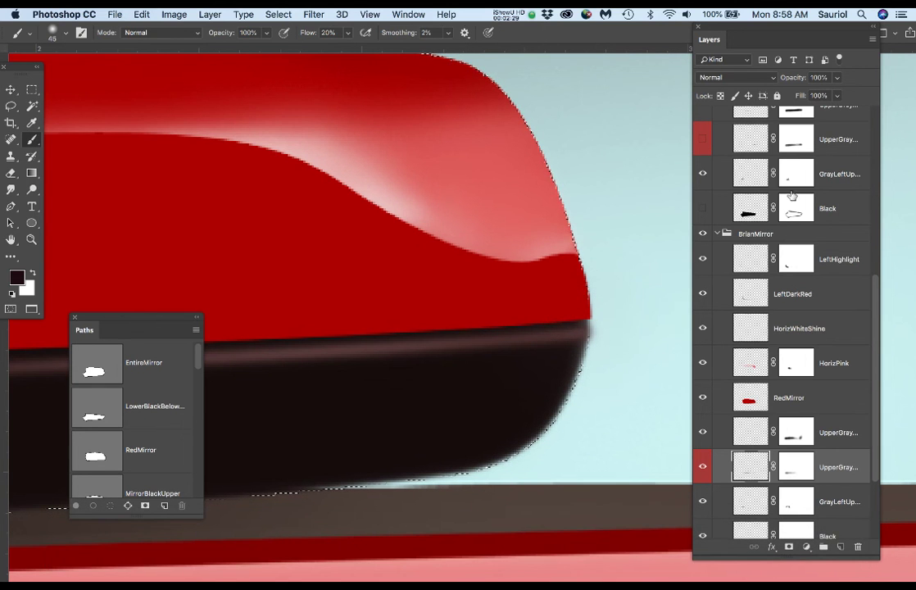
left_click(796, 139)
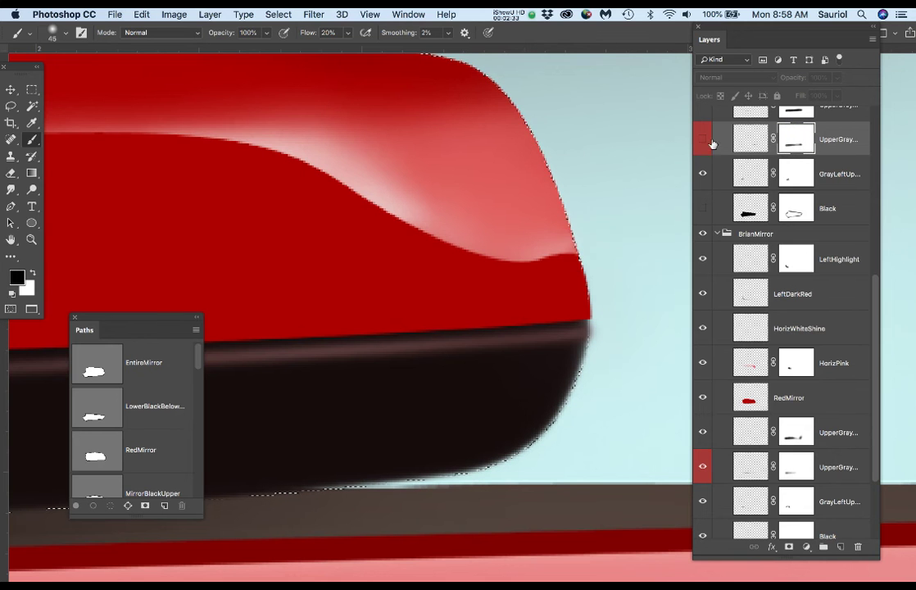
left_click(703, 140)
left_click(599, 318)
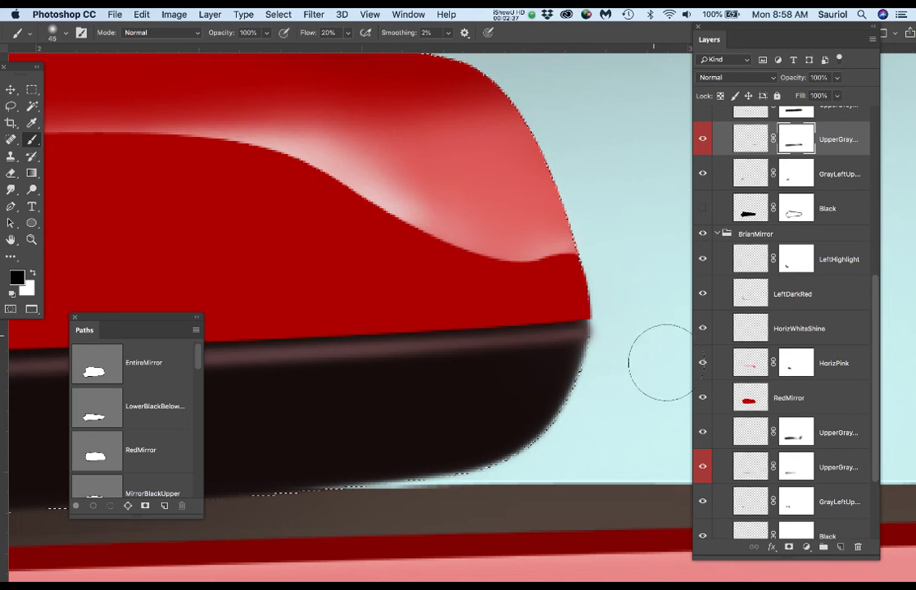
left_click(839, 467)
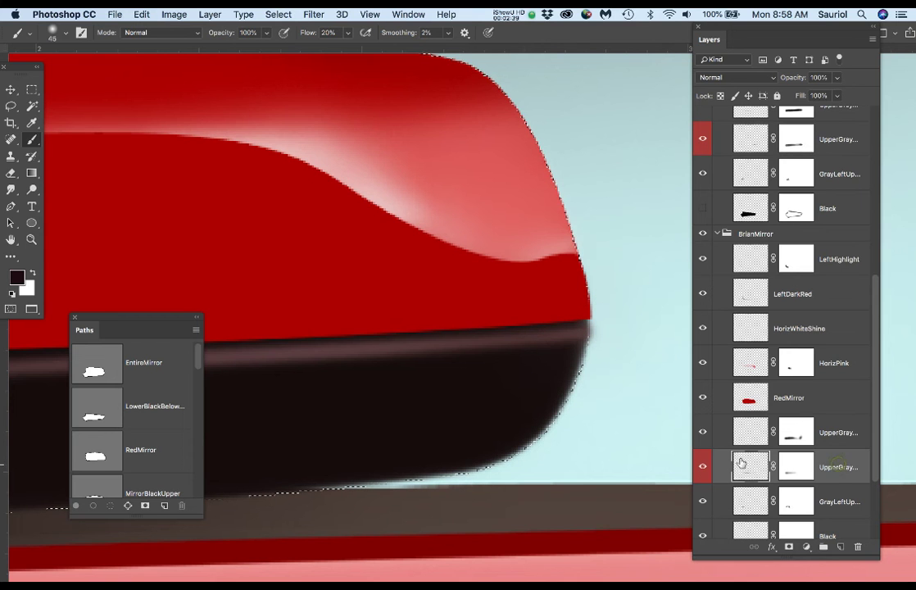
left_click(577, 328, "alt")
key("super+z")
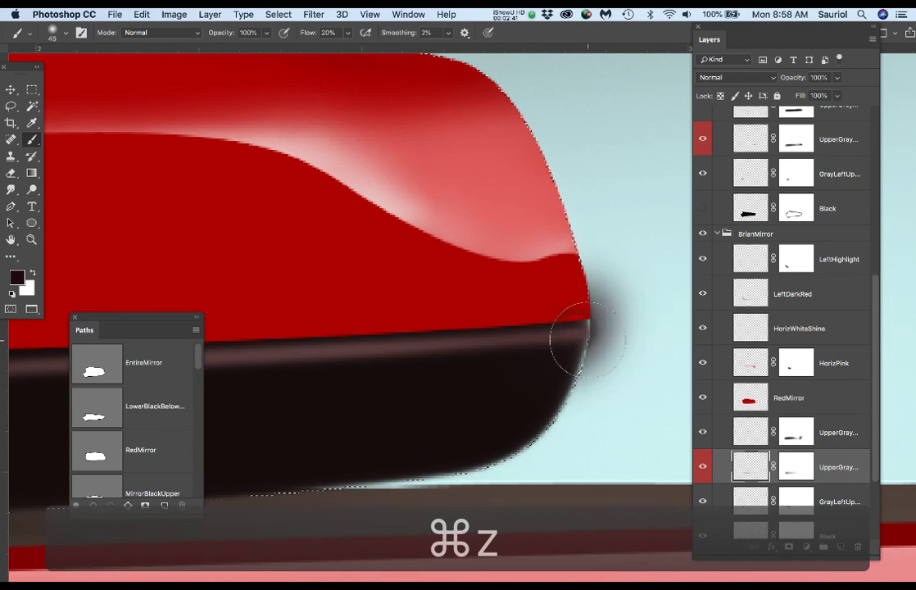
left_click(797, 467)
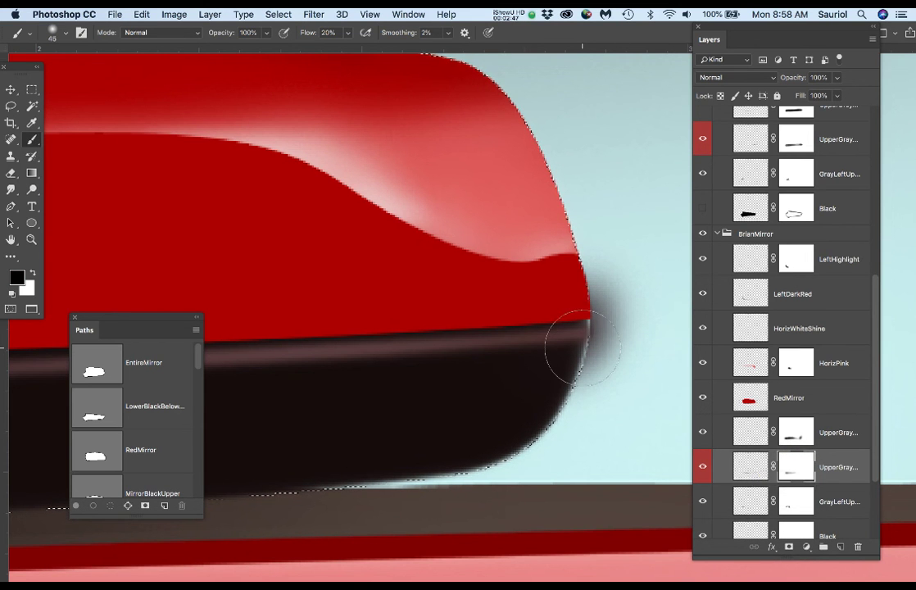
key("super+z")
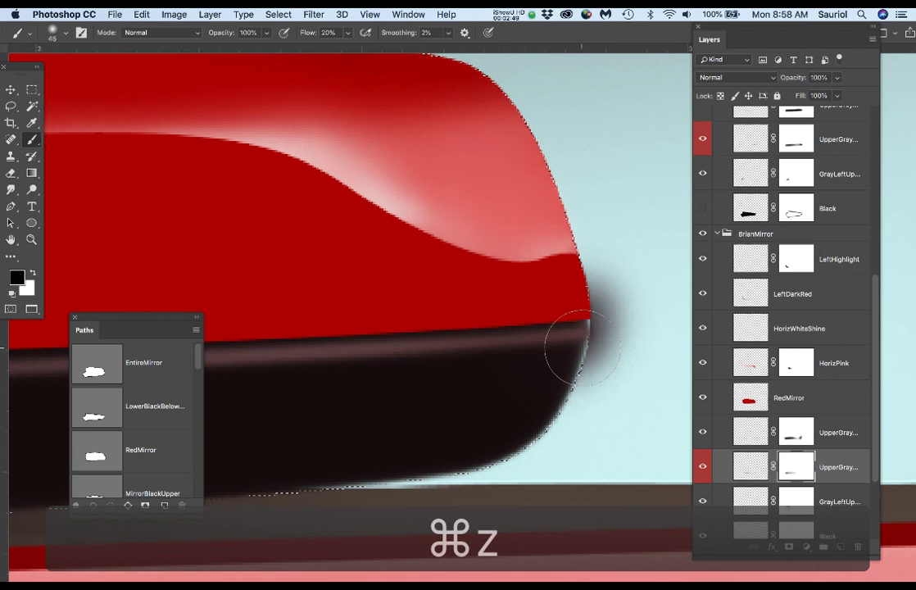
key("alt+super+z")
key("alt+super+z")
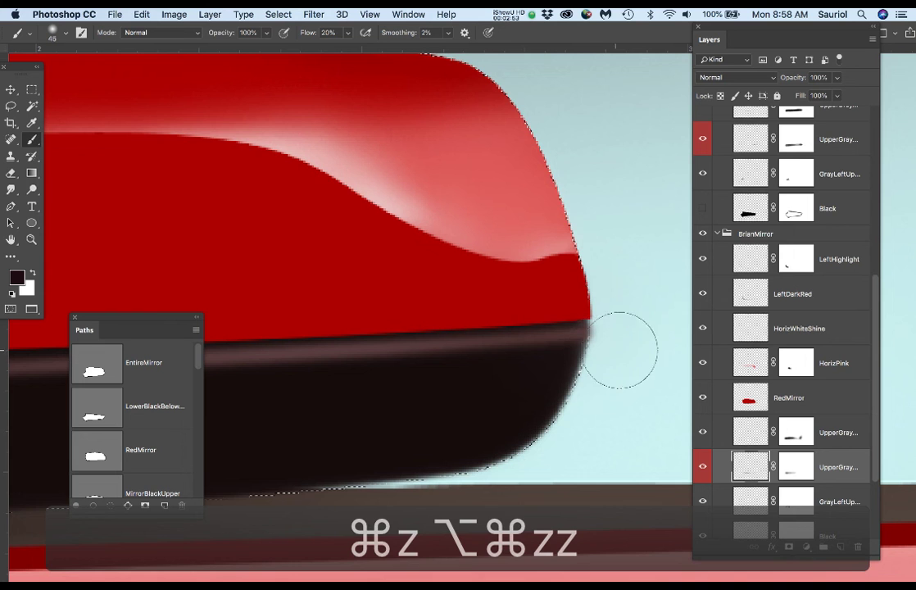
Brush black at 20% flow on the mask of the lower mirror group's red-labelled UpperGrayHighlight1 layer to remove the spill at the mirror's tip
left_click(800, 474)
left_click_drag(579, 352, 577, 372)
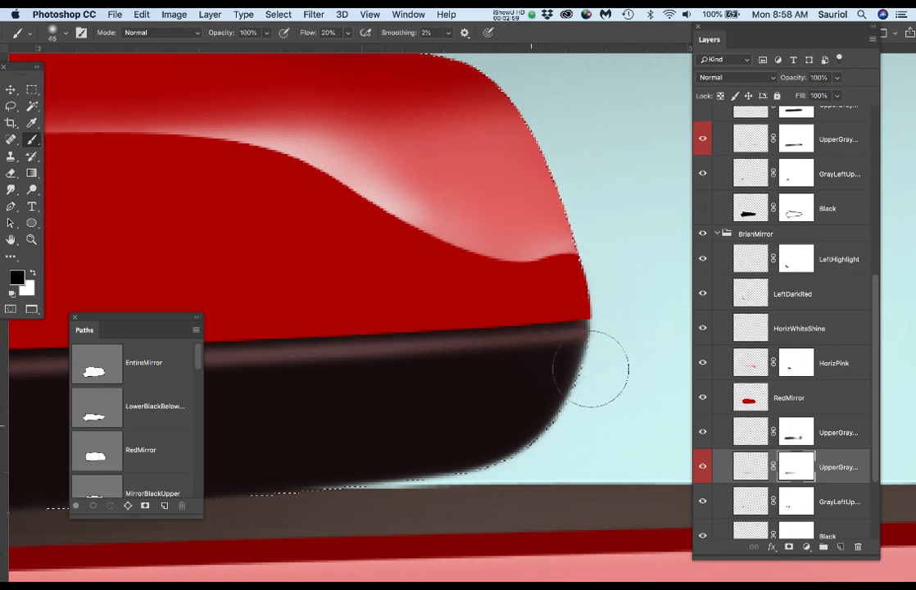
scroll(556, 347, "down", 3)
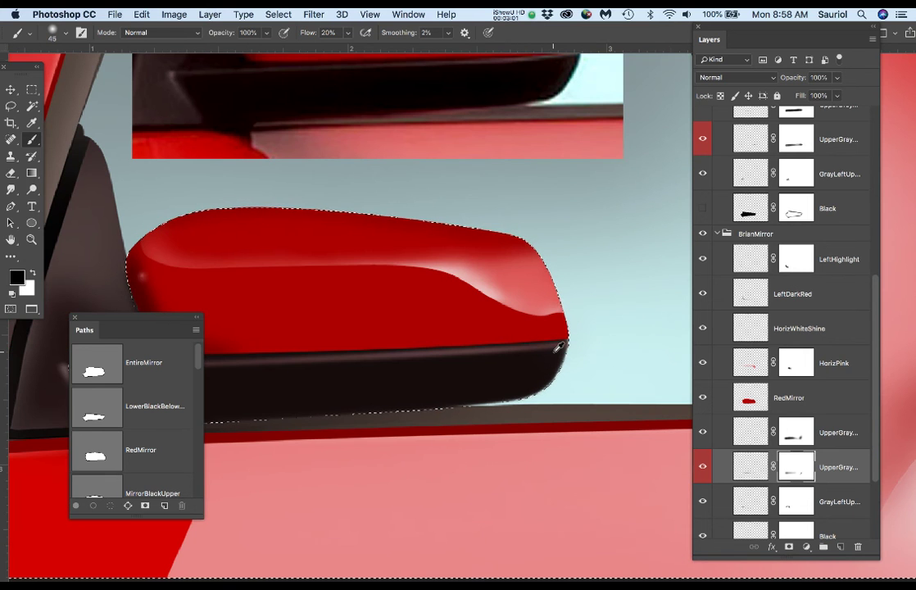
left_click_drag(509, 366, 570, 297)
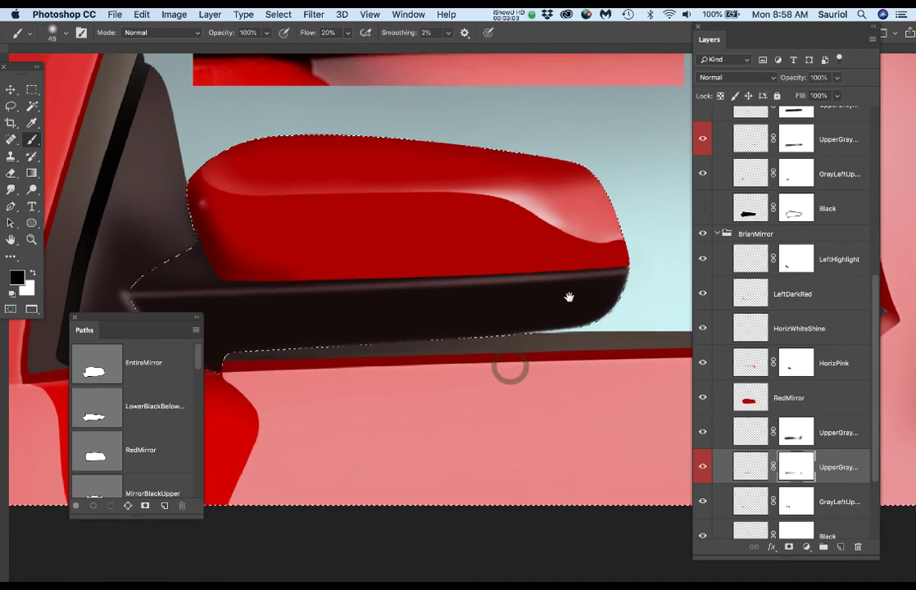
key("ctrl+r")
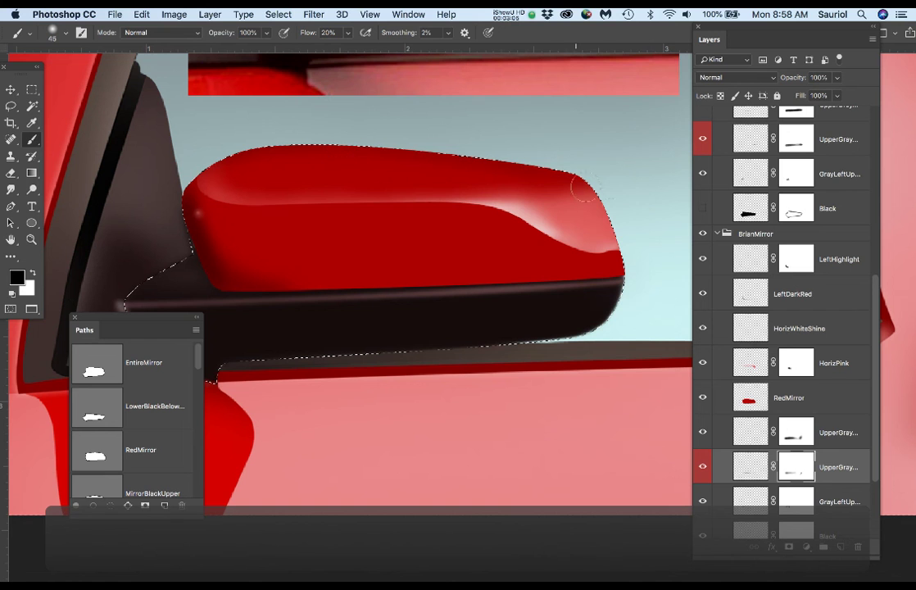